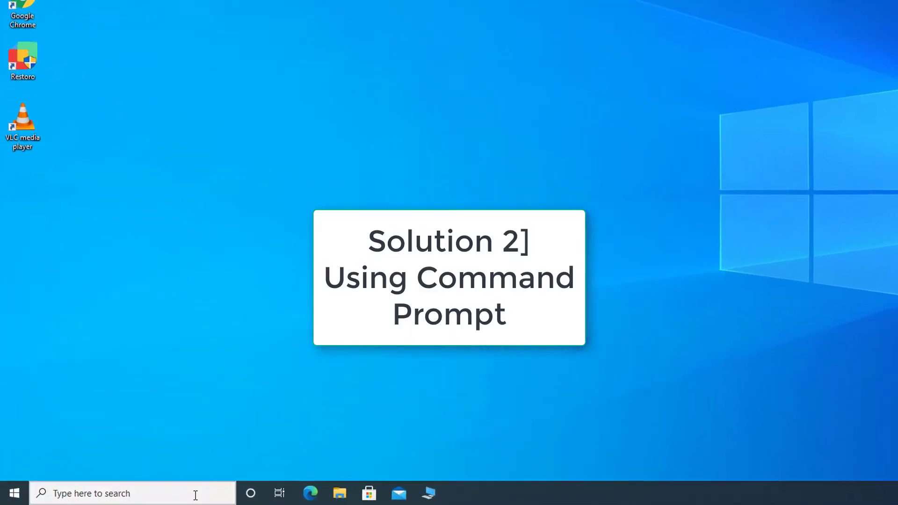
# Step: Find the Run app through taskbar search and run cmd to open Command Prompt
pyautogui.click(152, 492)
pyautogui.write('run')
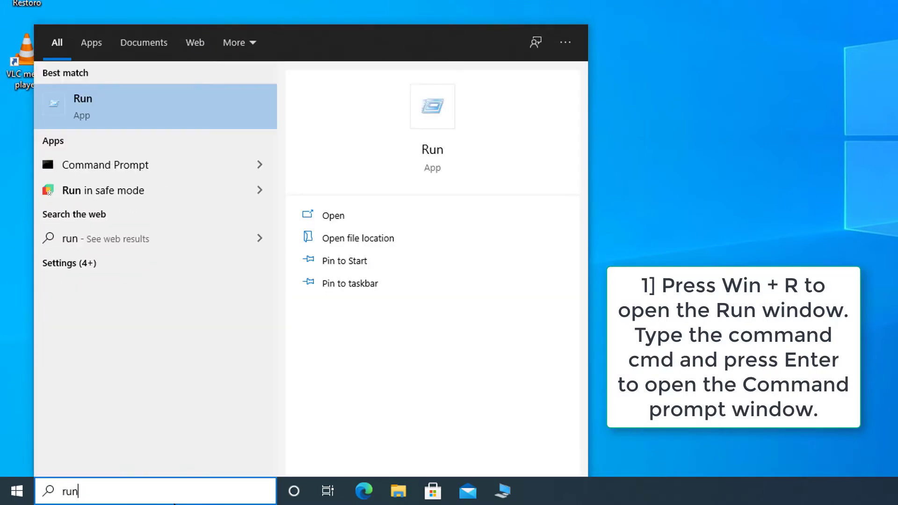
pyautogui.click(153, 111)
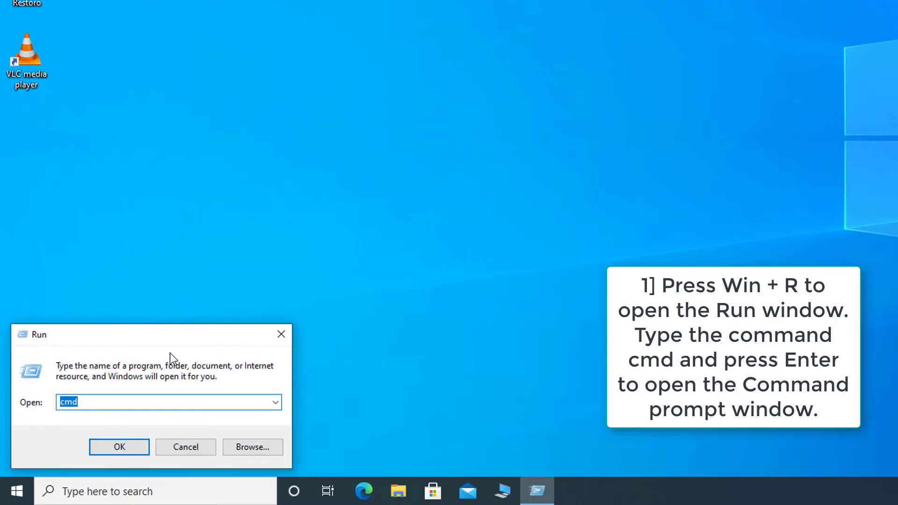
pyautogui.press('BackSpace')
pyautogui.write('cmd')
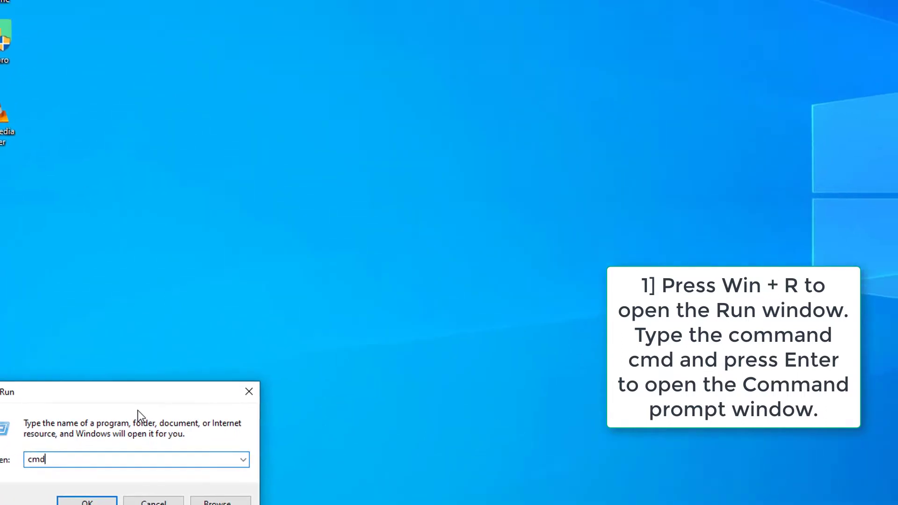
pyautogui.press('Return')
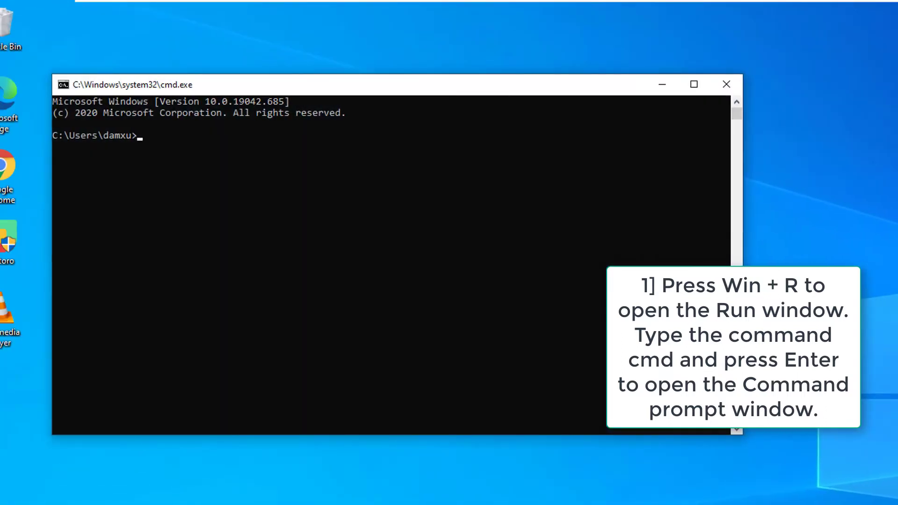
# Step: Run del C:\windows\winsxs\pending.xml after changing the pasted X: drive letter to C:
pyautogui.write('del X:\\windows\\winsxs\\pending.xml')
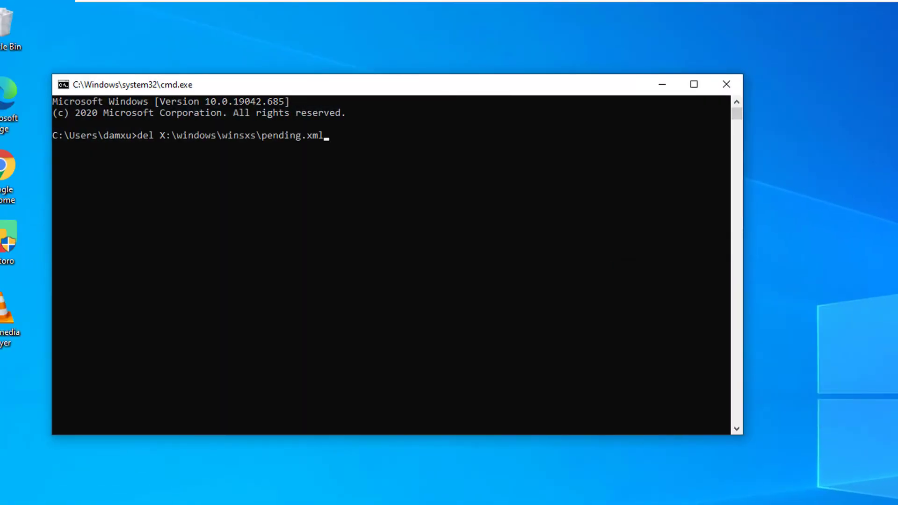
pyautogui.press('Left')
pyautogui.press('Left')
pyautogui.press('Left')
pyautogui.press('Left')
pyautogui.press('Left')
pyautogui.press('Left')
pyautogui.press('Left')
pyautogui.press('Left')
pyautogui.press('Left')
pyautogui.press('Left')
pyautogui.press('Left')
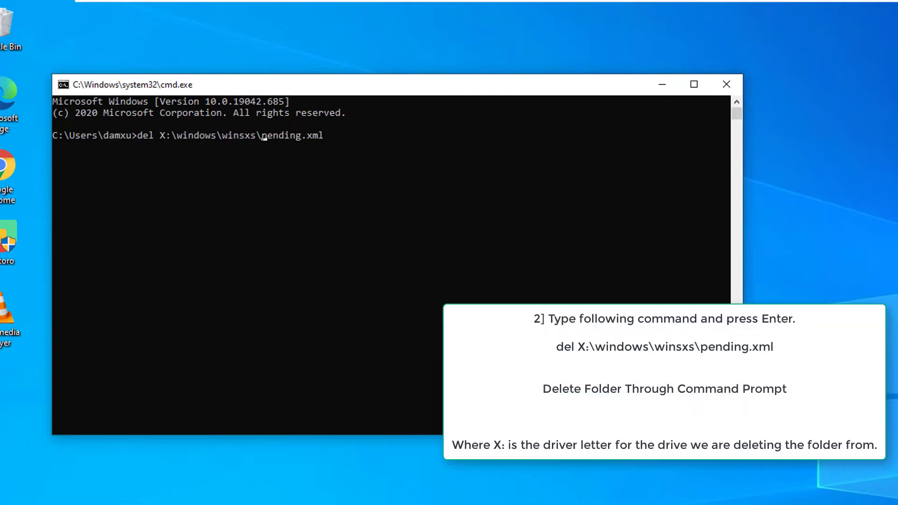
pyautogui.press('Left')
pyautogui.press('Left')
pyautogui.press('Left')
pyautogui.press('Left')
pyautogui.press('Left')
pyautogui.press('Left')
pyautogui.press('Left')
pyautogui.press('Left')
pyautogui.press('Left')
pyautogui.press('Left')
pyautogui.press('Delete')
pyautogui.write('C')
pyautogui.press('Return')
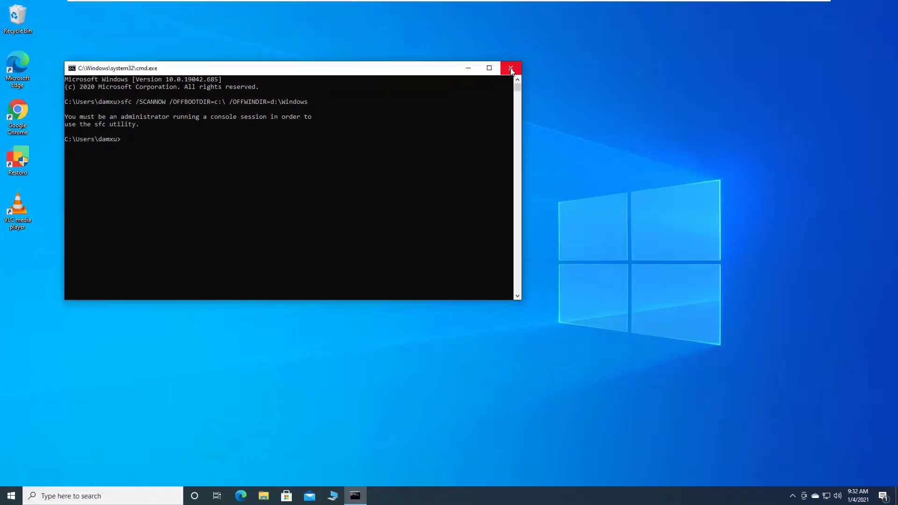
# Step: Close the old console and open Command Prompt as administrator, approving the UAC prompt
pyautogui.click(746, 109)
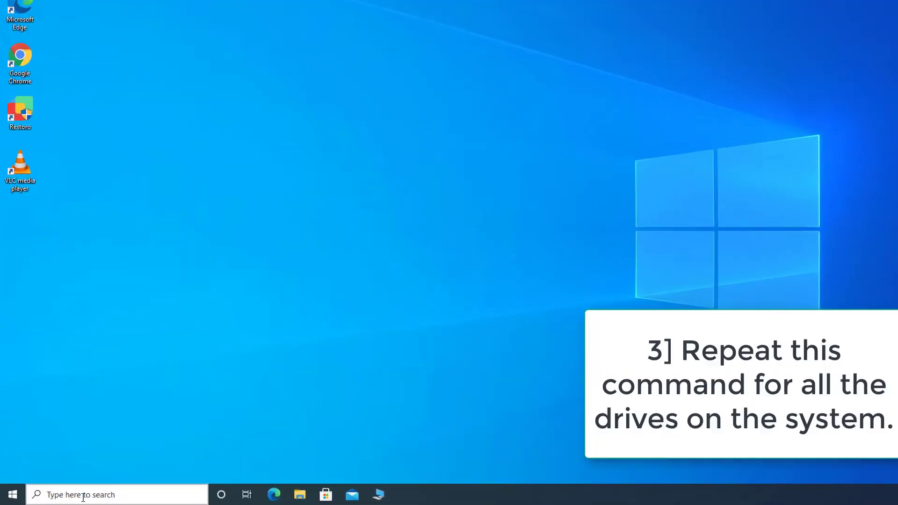
pyautogui.click(78, 495)
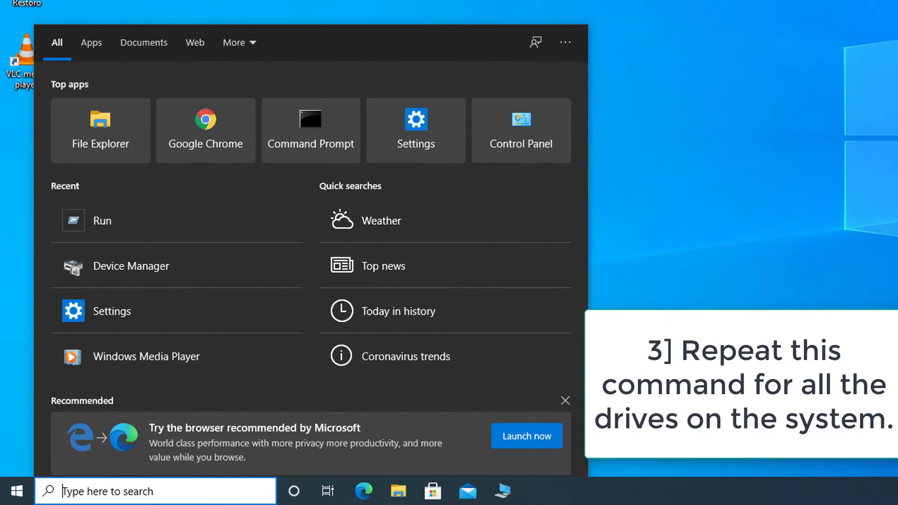
pyautogui.write('cmd')
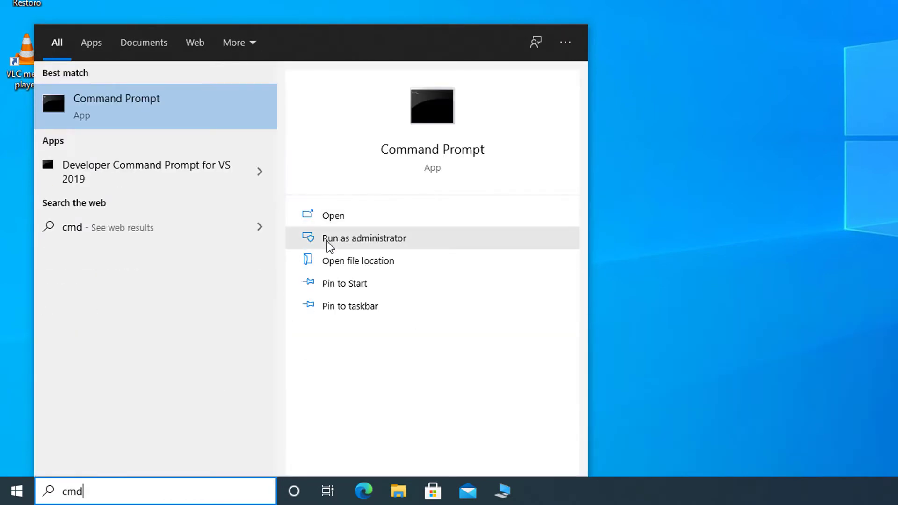
pyautogui.click(325, 241)
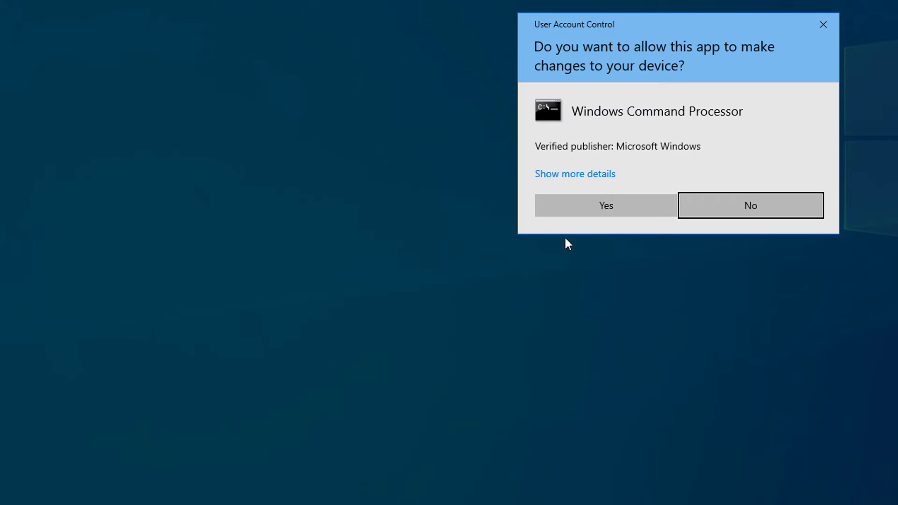
pyautogui.click(605, 205)
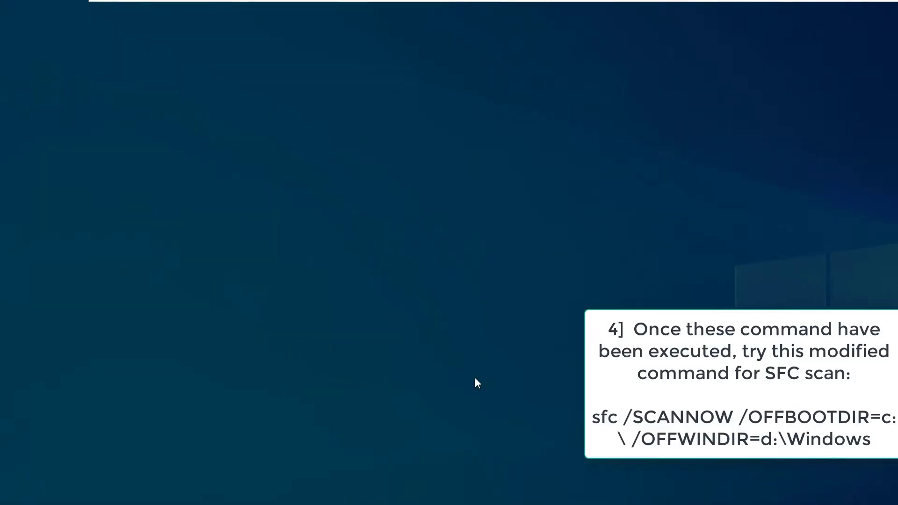
# Step: Run sfc /SCANNOW /OFFBOOTDIR=c:\ /OFFWINDIR=d:\Windows in the administrator console
pyautogui.click(752, 130)
pyautogui.moveTo(250, 160); pyautogui.dragTo(215, 159)
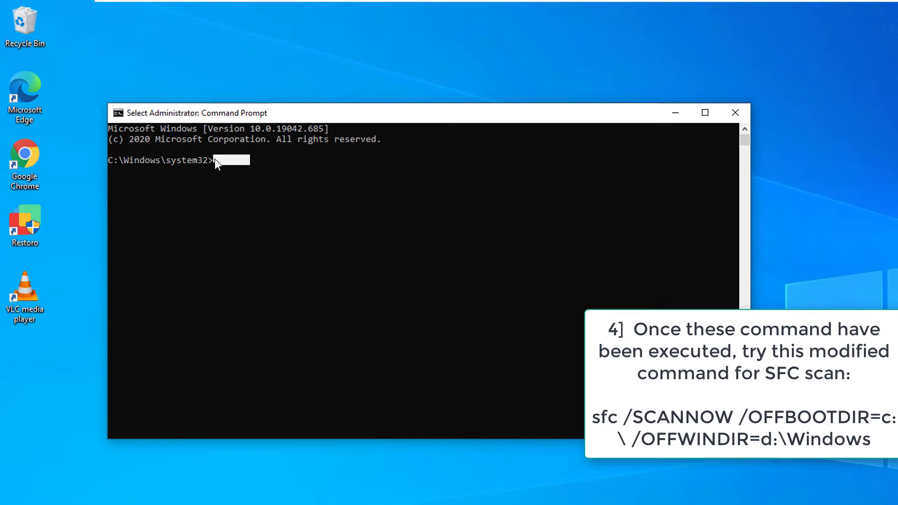
pyautogui.click(215, 159)
pyautogui.write('sfc /SCANNOW /OFFBOOTDIR=c:\\ /OFFWINDIR=d:\\Windows')
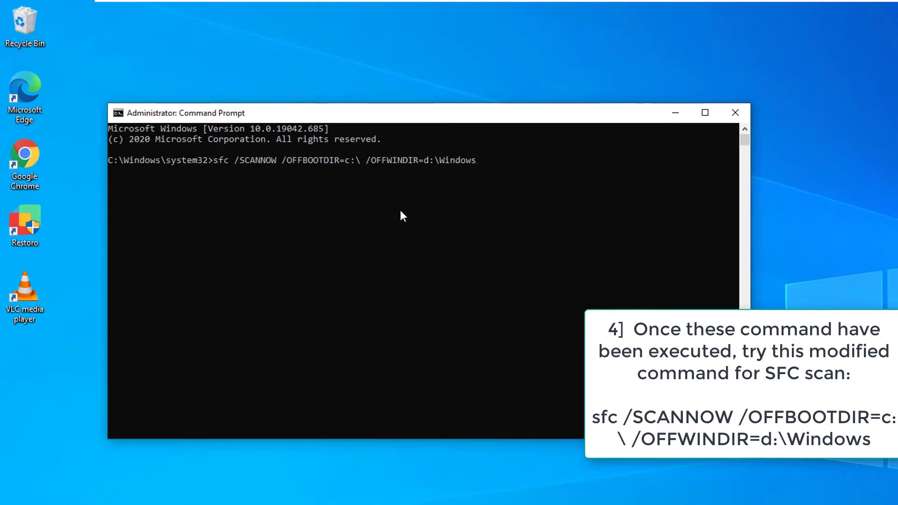
pyautogui.press('Return')
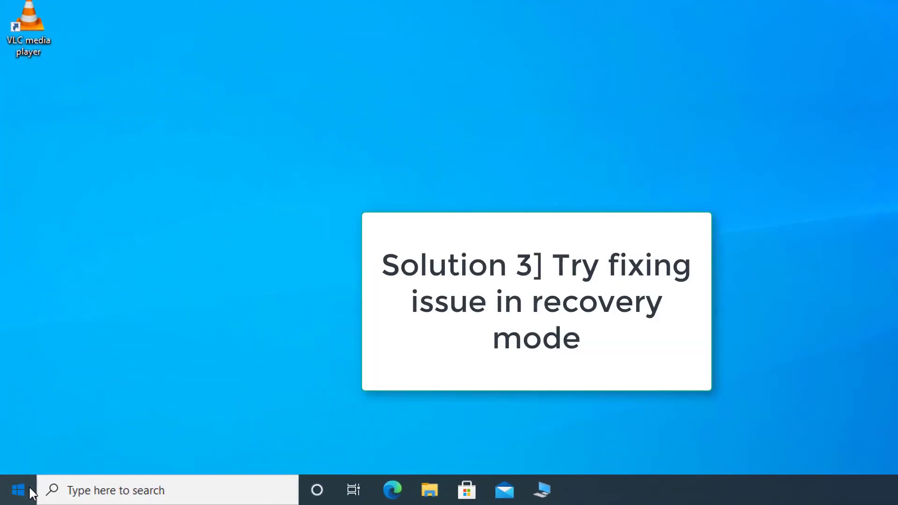
# Step: Restart the PC and choose EFI VMware Virtual SATA CDROM Drive (1.0) in Boot Manager
pyautogui.click(19, 495)
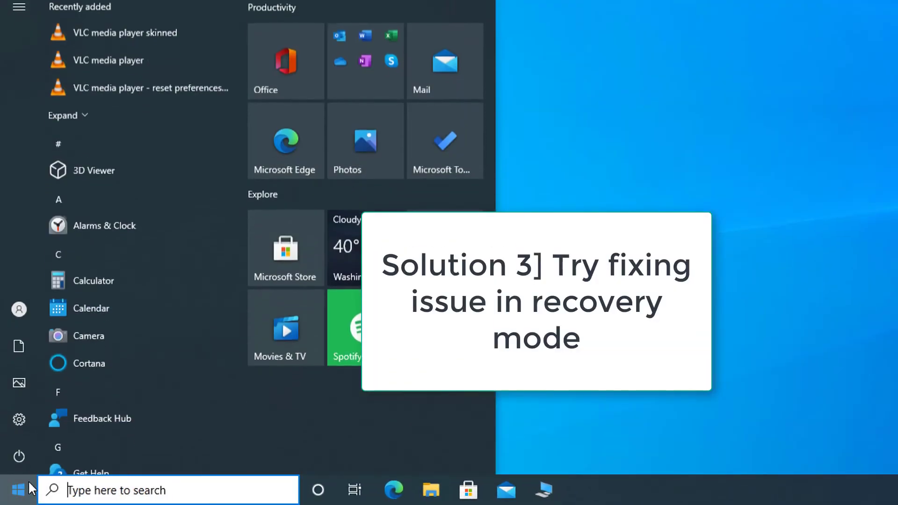
pyautogui.click(19, 459)
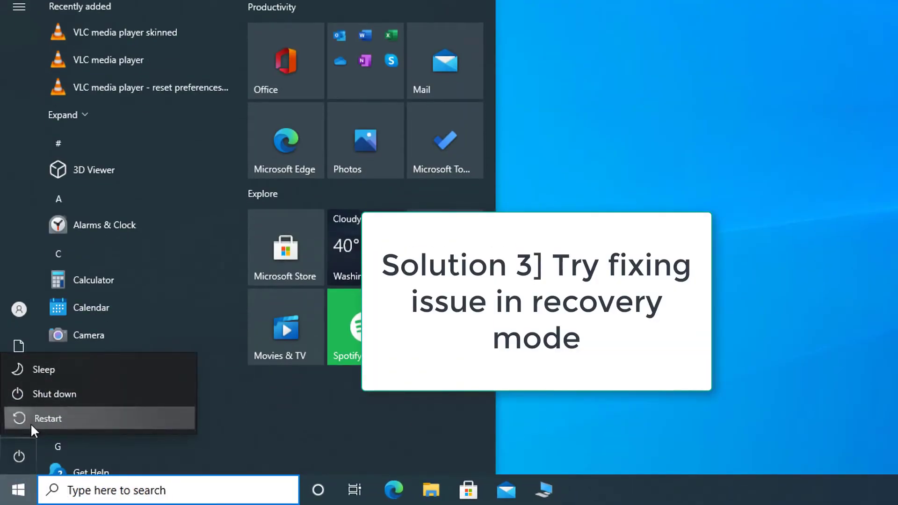
pyautogui.click(30, 423)
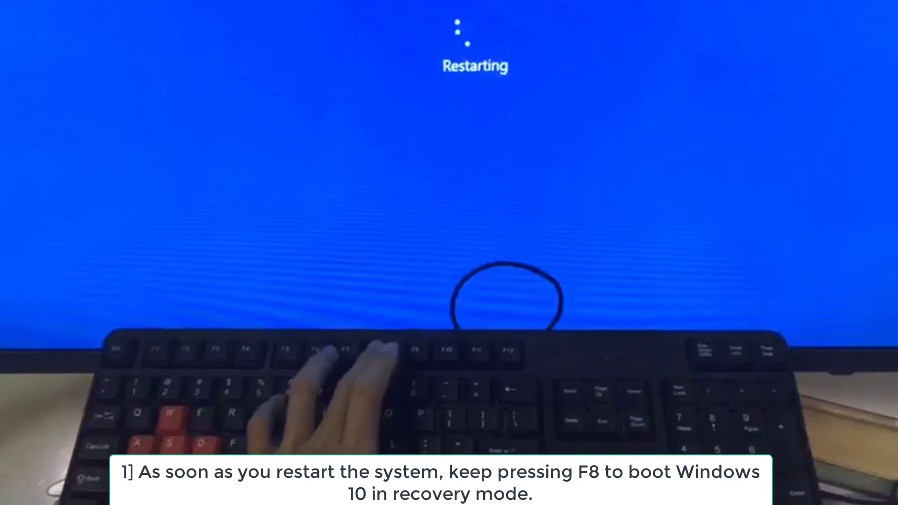
pyautogui.press('F8')
pyautogui.press('F8')
pyautogui.press('F8')
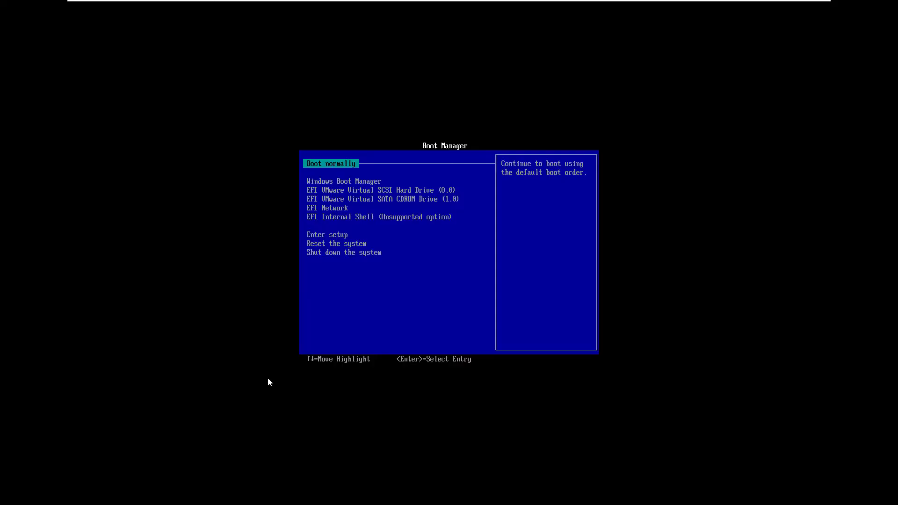
pyautogui.press('Down')
pyautogui.press('Down')
pyautogui.press('Down')
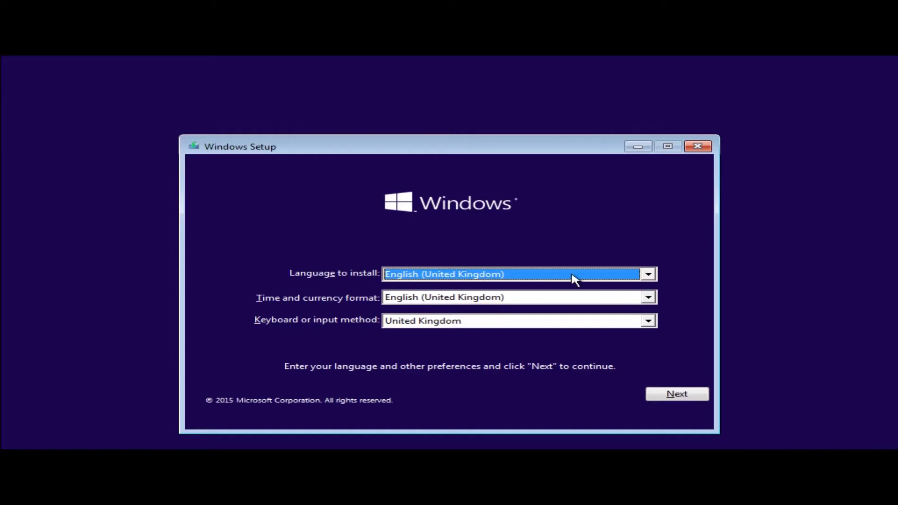
# Step: Keep the English (United Kingdom) language settings and choose 'Repair your computer' instead of installing
pyautogui.click(683, 395)
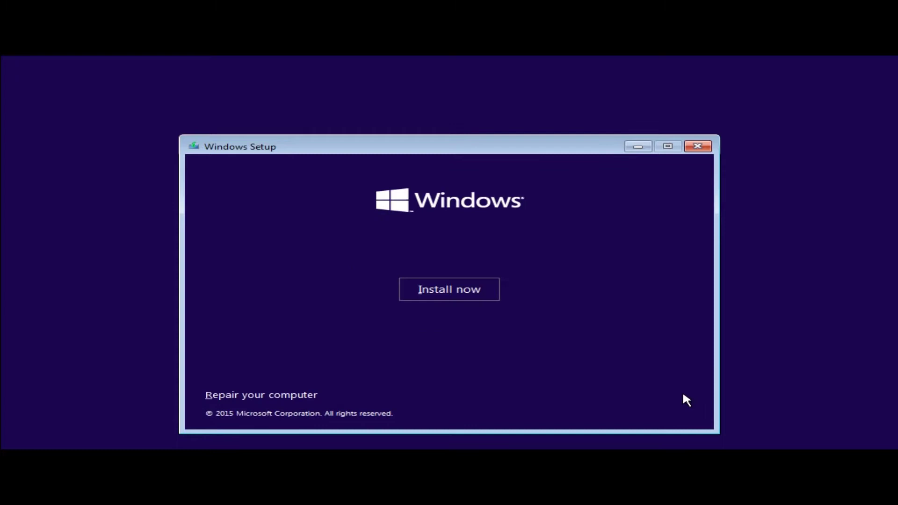
pyautogui.click(260, 398)
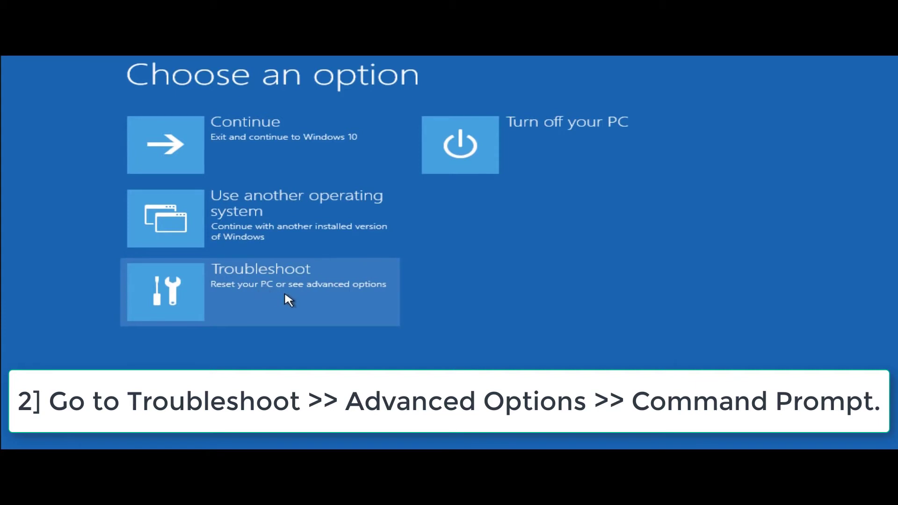
# Step: Open the Command Prompt under Troubleshoot > Advanced options and nudge its window left
pyautogui.click(284, 294)
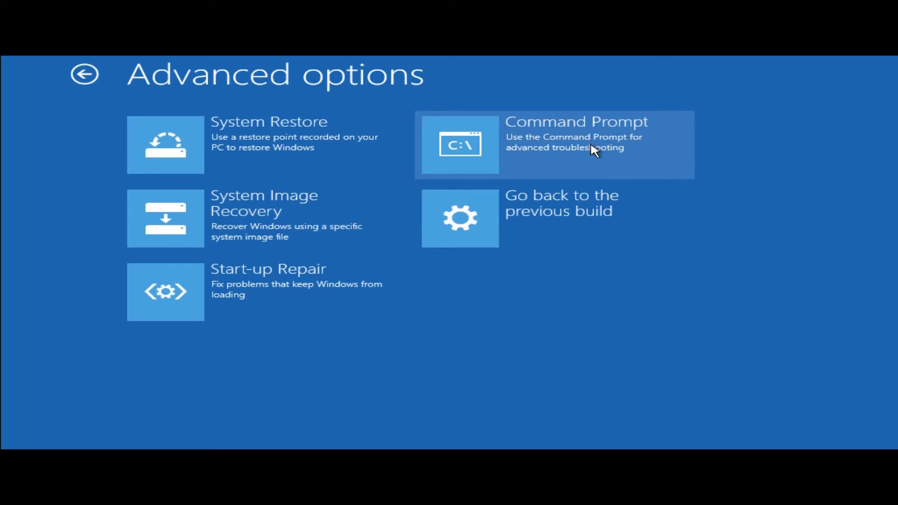
pyautogui.click(590, 144)
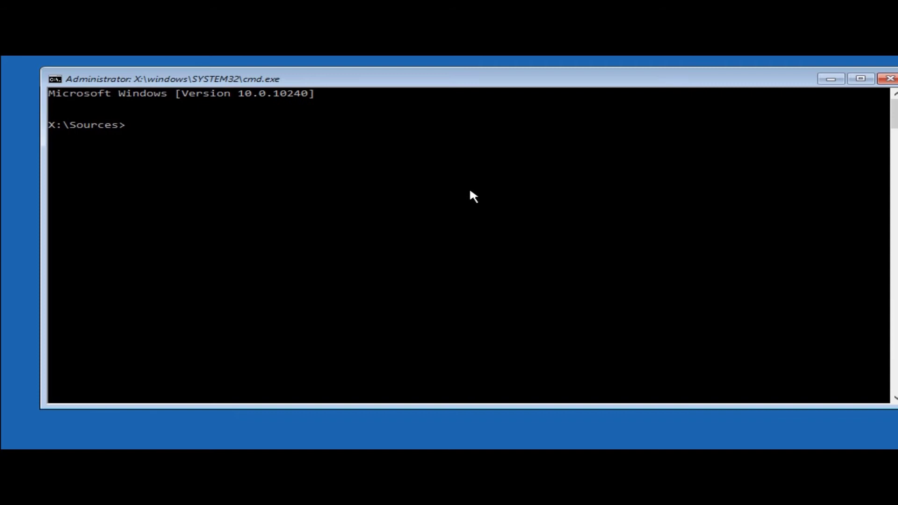
pyautogui.moveTo(495, 78); pyautogui.dragTo(474, 79)
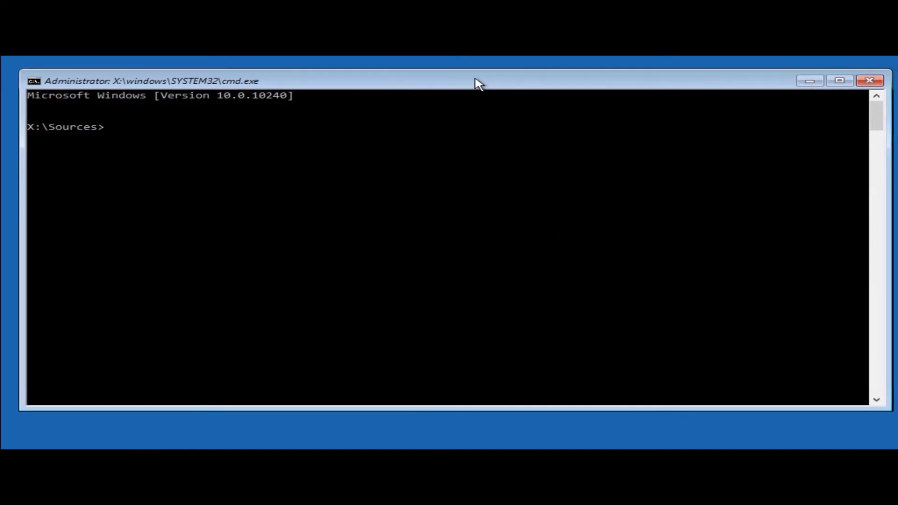
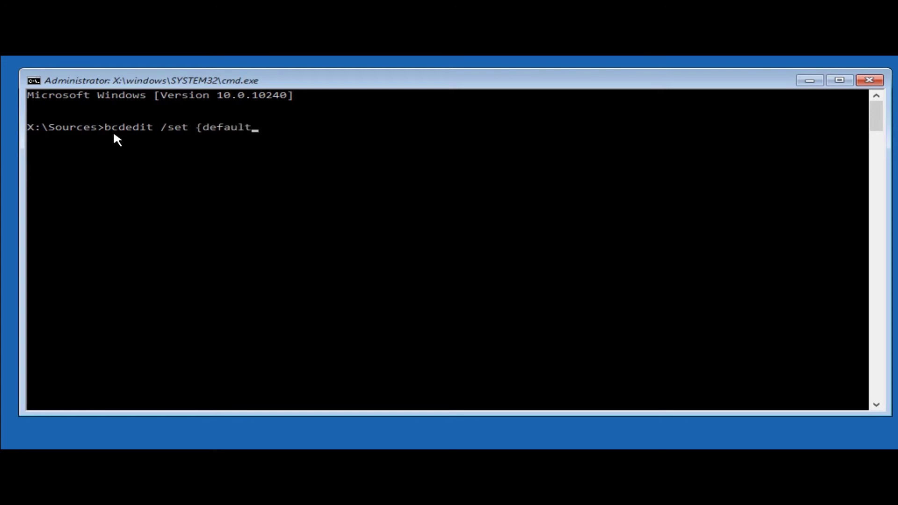
# Step: Run bcdedit to set the {default} bootmenupolicy to legacy, then rerun it with standard
pyautogui.write('} bootmenupolicy legacy')
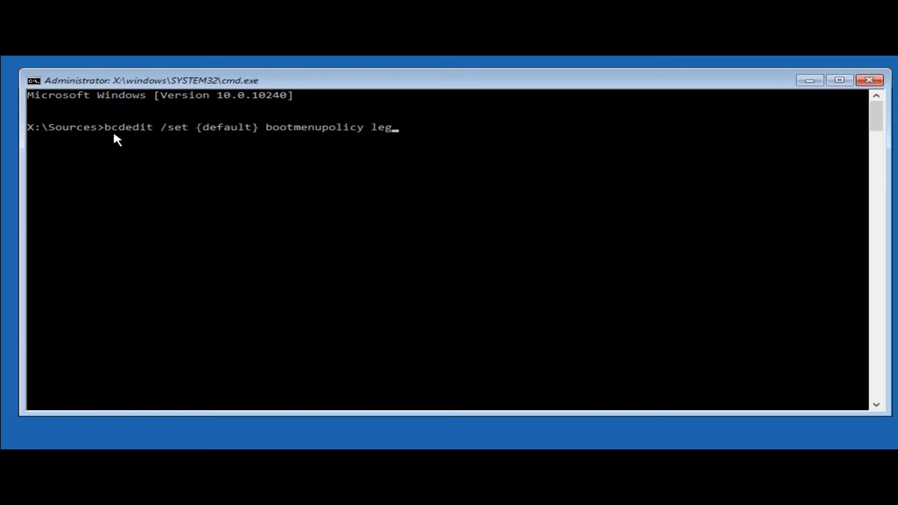
pyautogui.press('Return')
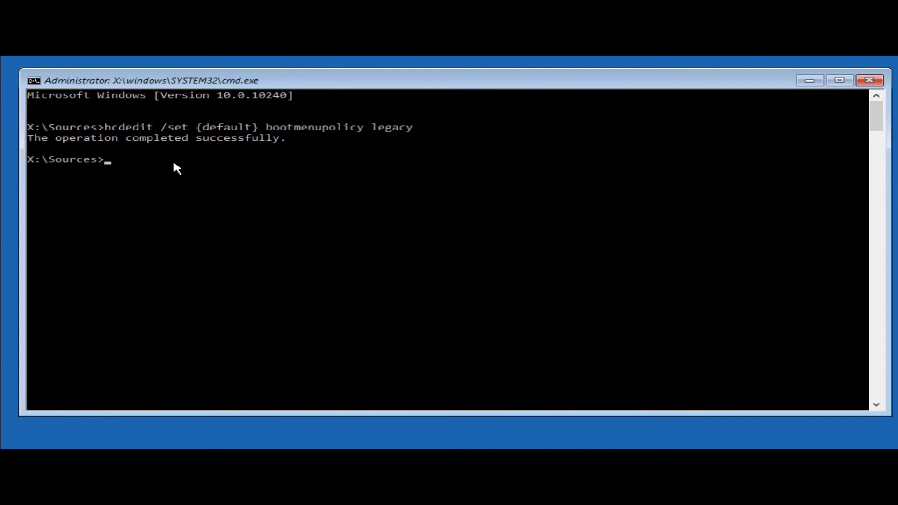
pyautogui.press('Up')
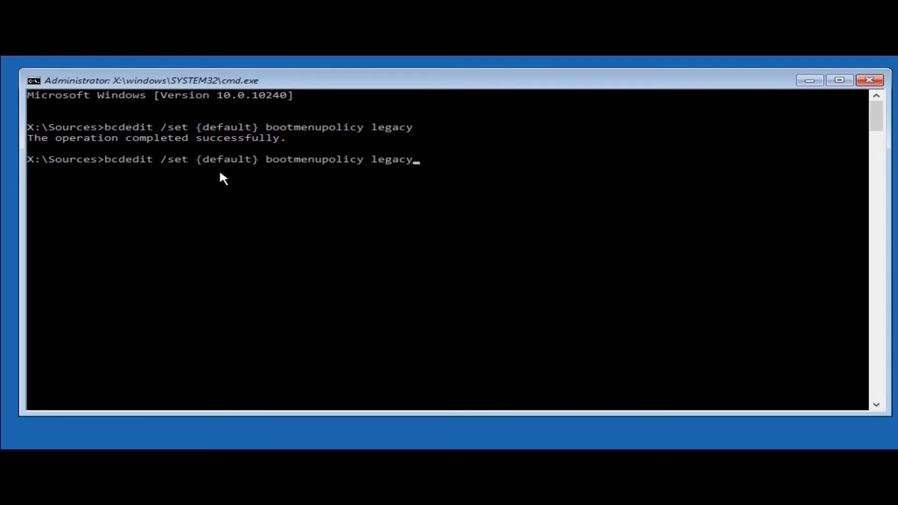
pyautogui.press('BackSpace')
pyautogui.press('BackSpace')
pyautogui.press('BackSpace')
pyautogui.press('BackSpace')
pyautogui.press('BackSpace')
pyautogui.press('BackSpace')
pyautogui.write('standard')
pyautogui.press('Return')
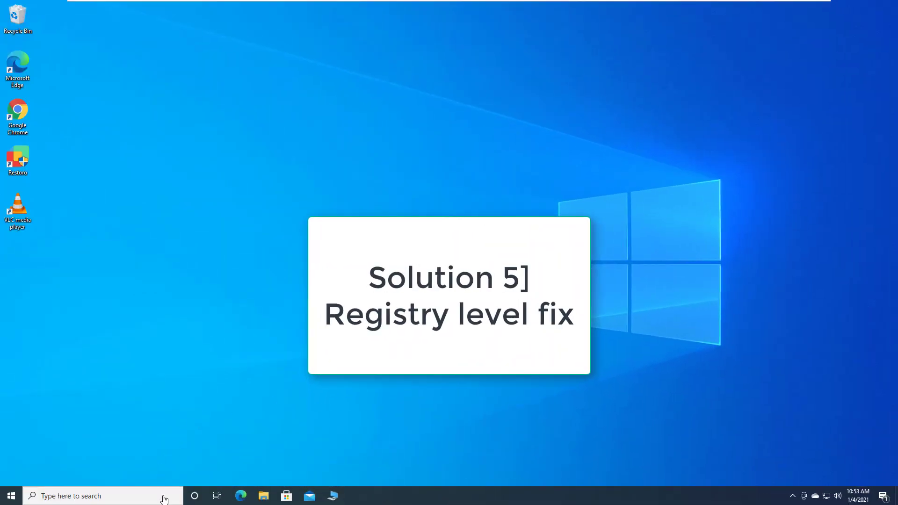
# Step: Open the Run dialog from taskbar search and enter regedit in its cleared field
pyautogui.click(163, 496)
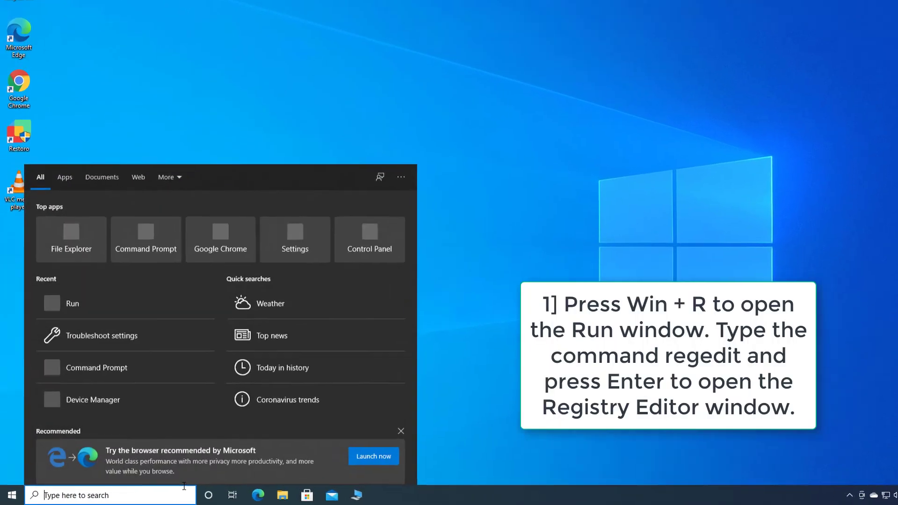
pyautogui.write('run')
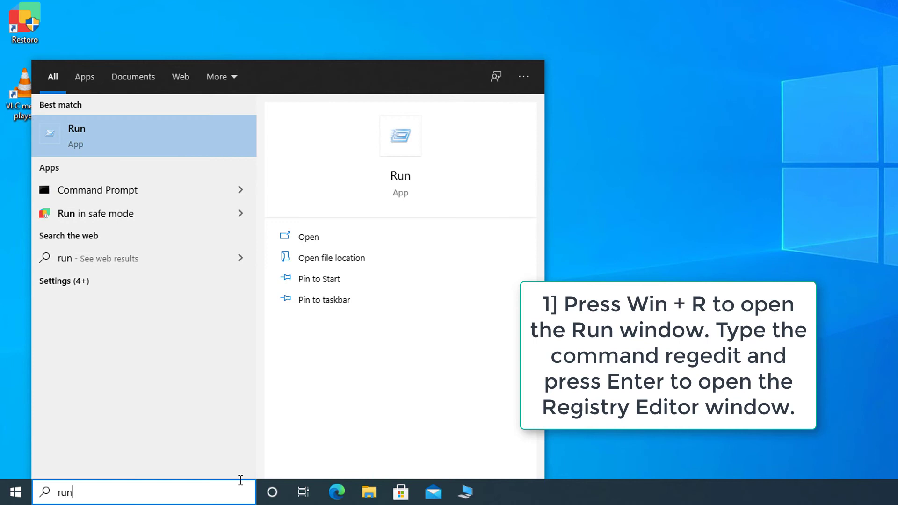
pyautogui.press('Return')
pyautogui.press('BackSpace')
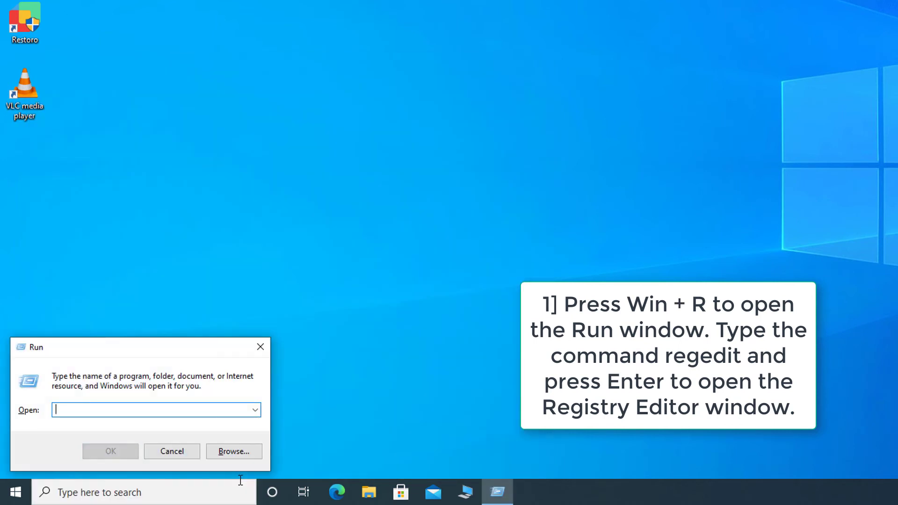
pyautogui.write('reged')
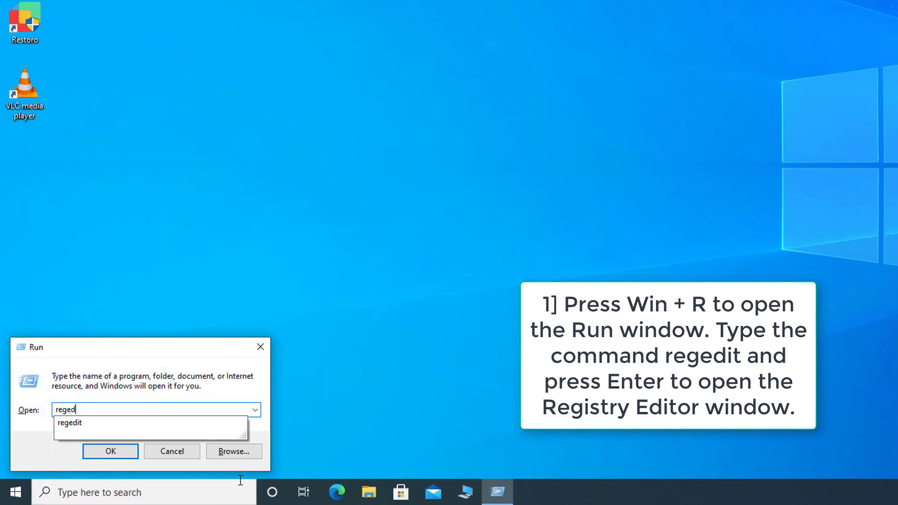
pyautogui.write('it')
# Step: Launch Registry Editor with admin approval and go to HKEY_LOCAL_MACHINE\SOFTWARE\Microsoft\Windows\CurrentVersion
pyautogui.press('Return')
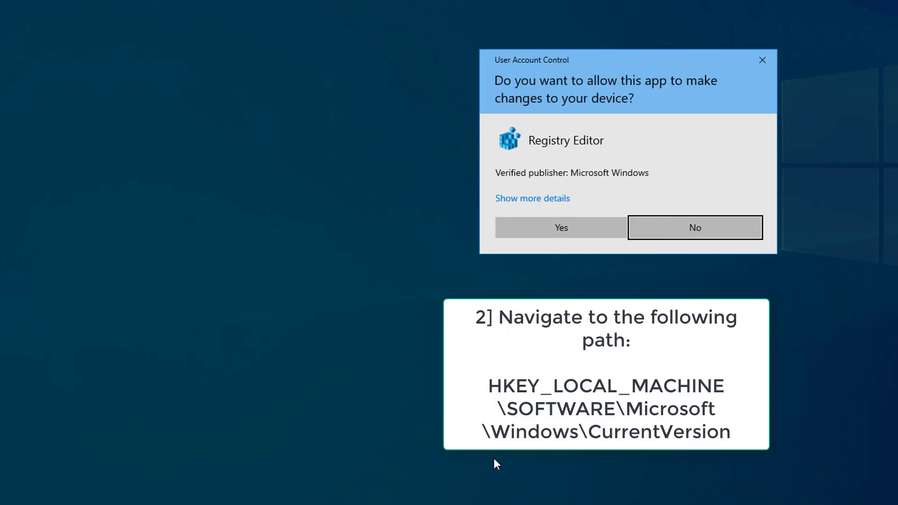
pyautogui.click(552, 232)
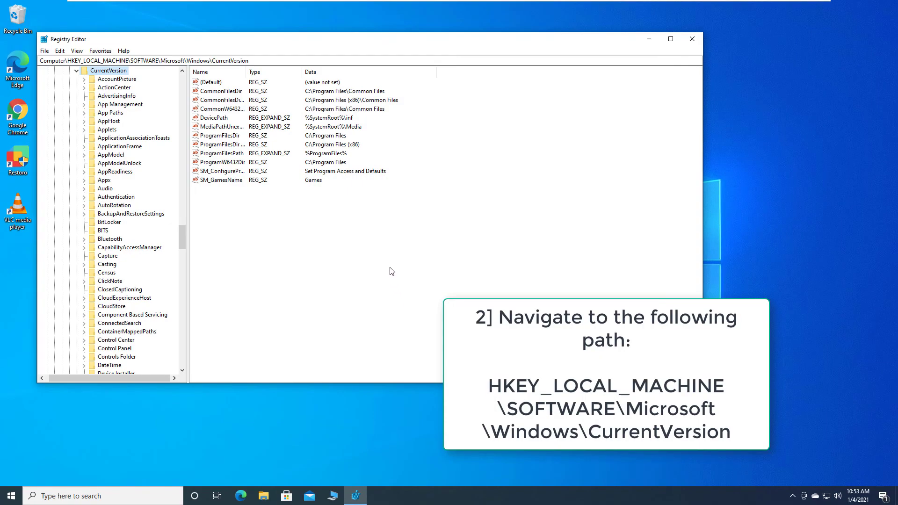
pyautogui.moveTo(250, 60); pyautogui.dragTo(90, 61)
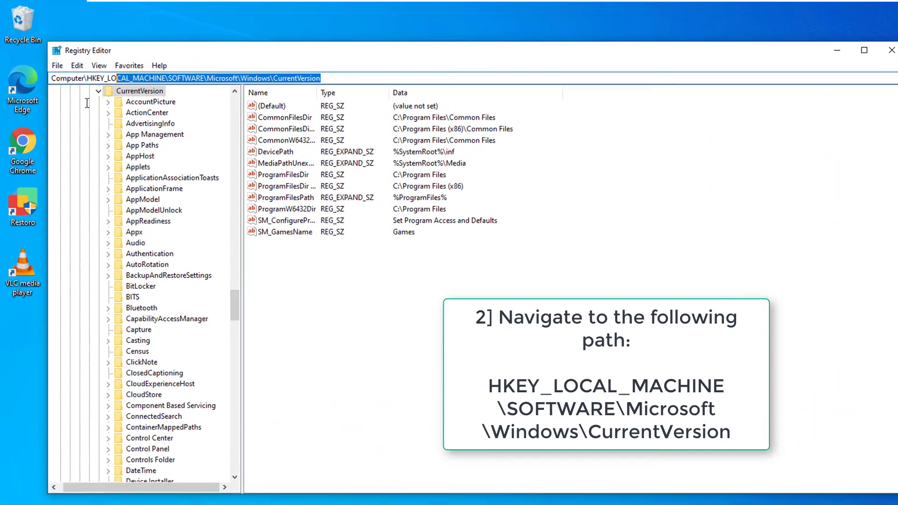
pyautogui.moveTo(87, 103); pyautogui.dragTo(28, 115)
pyautogui.hotkey('ctrl', 'c')
pyautogui.press('BackSpace')
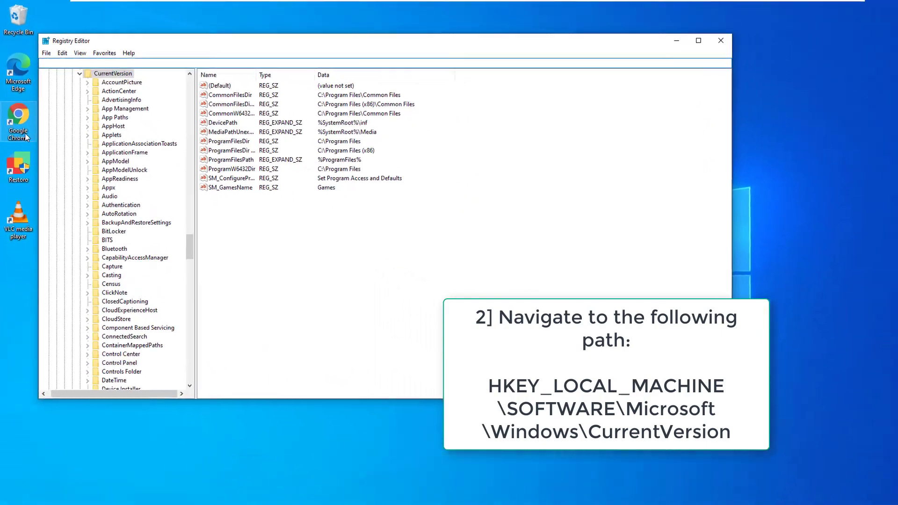
pyautogui.hotkey('ctrl', 'v')
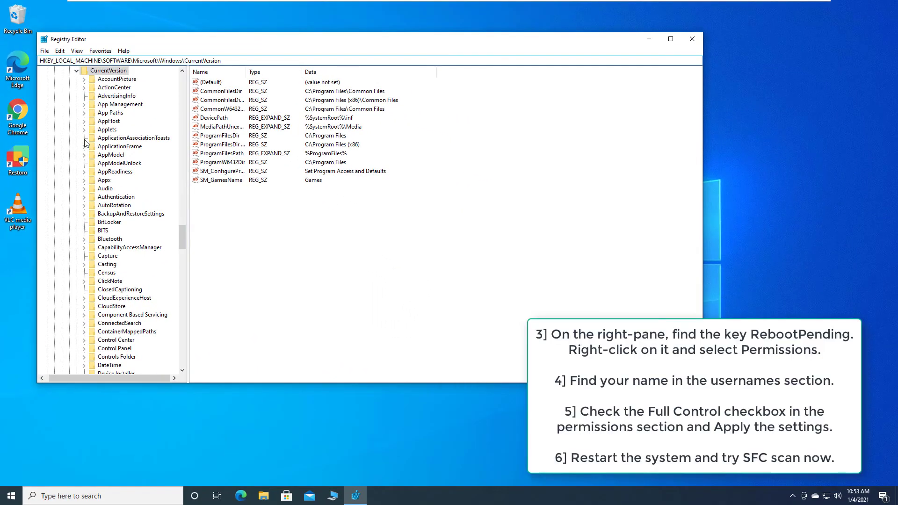
pyautogui.press('Return')
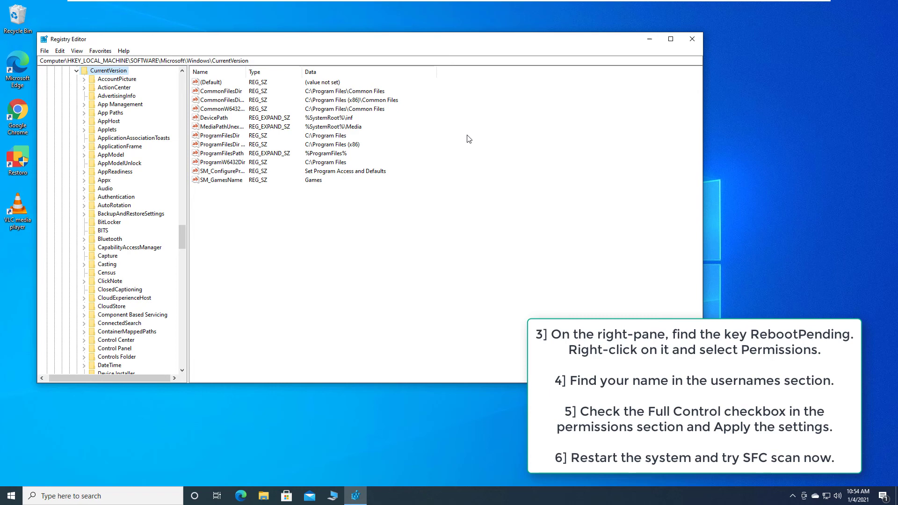
pyautogui.moveTo(689, 3)
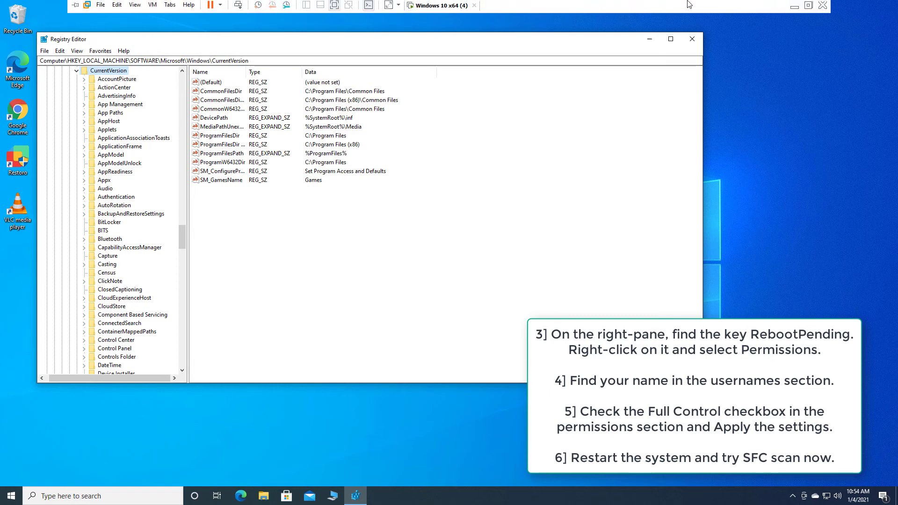